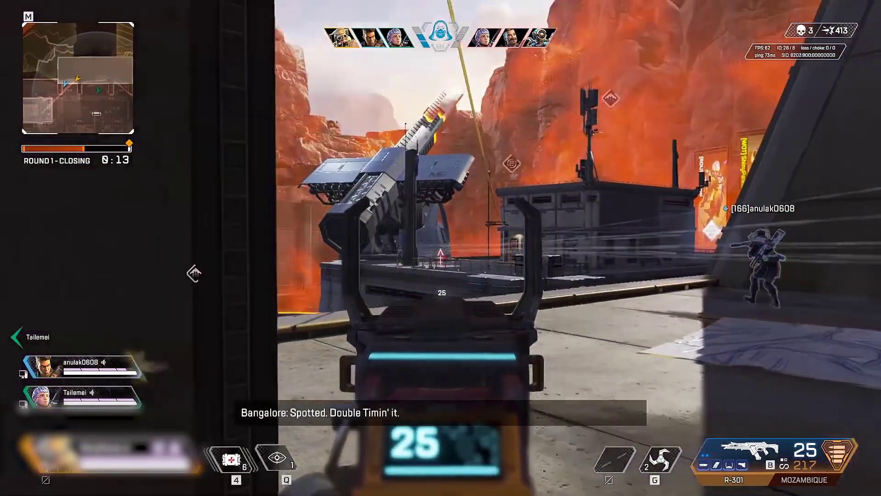
Strafe and fire the R-301 at the enemies by the building, then reload.
{"action": "key", "text": "s"}
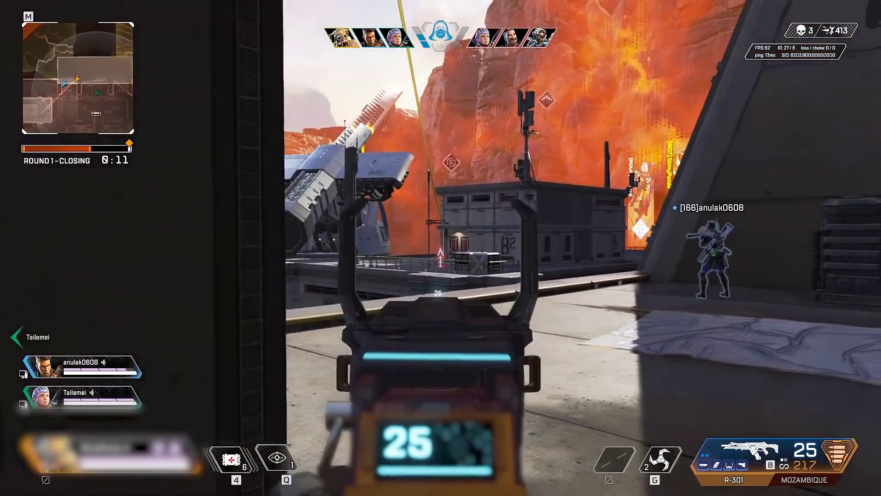
{"action": "left_click", "coordinate": [440, 248]}
{"action": "left_click", "coordinate": [441, 248]}
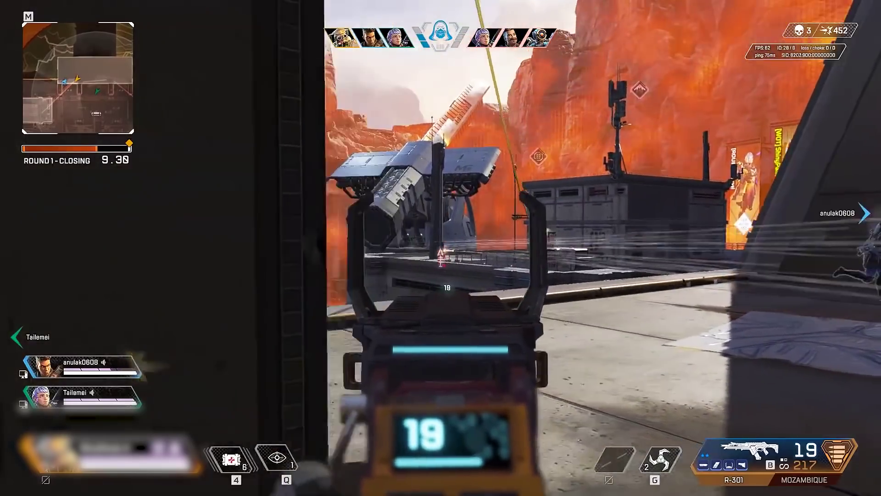
{"action": "left_click", "coordinate": [440, 248]}
{"action": "left_click", "coordinate": [440, 248]}
{"action": "left_click", "coordinate": [440, 247]}
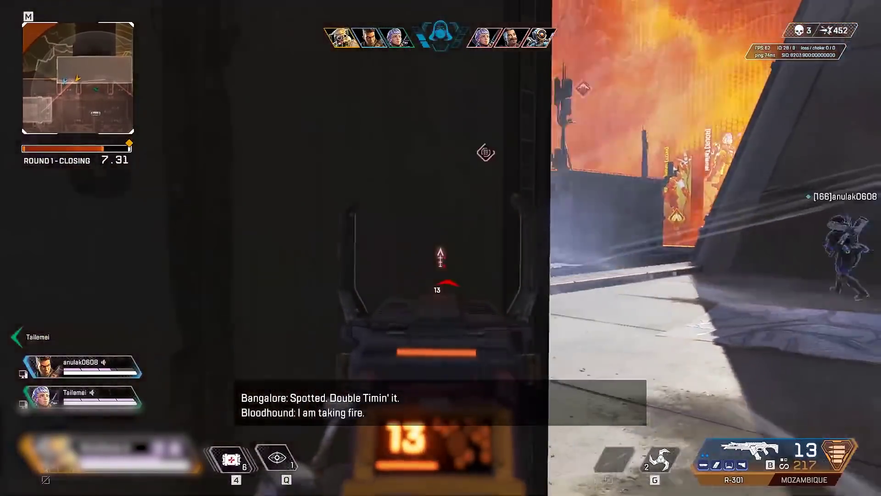
{"action": "left_click", "coordinate": [441, 248]}
{"action": "left_click", "coordinate": [440, 248]}
{"action": "left_click", "coordinate": [441, 248]}
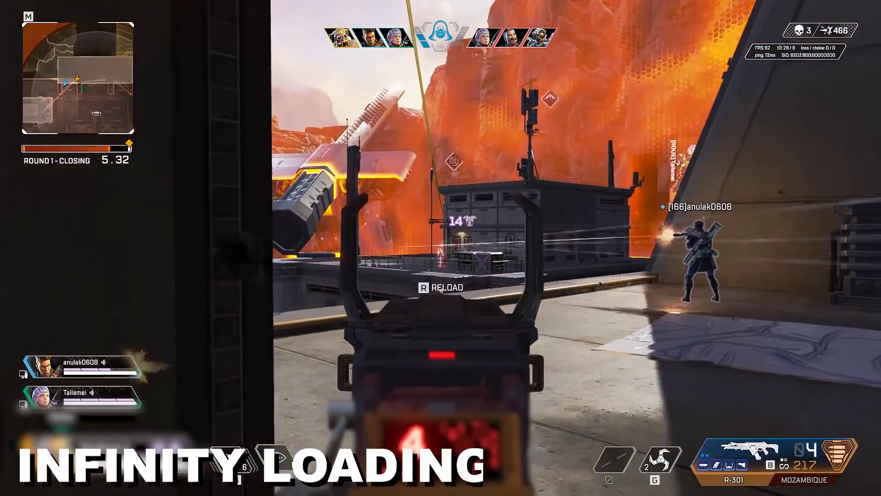
{"action": "left_click", "coordinate": [440, 248]}
{"action": "key", "text": "r"}
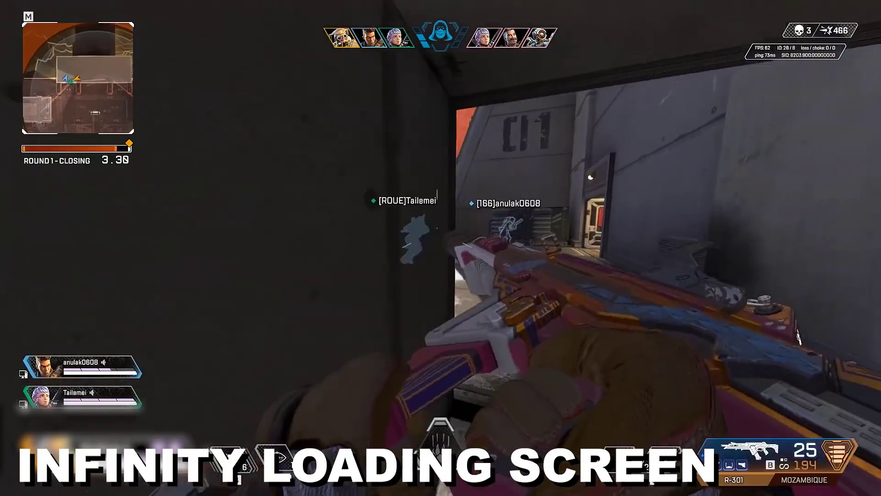
Use a Shield Cell from the inventory to recharge shields.
{"action": "key", "text": "Tab"}
{"action": "left_click", "coordinate": [464, 296]}
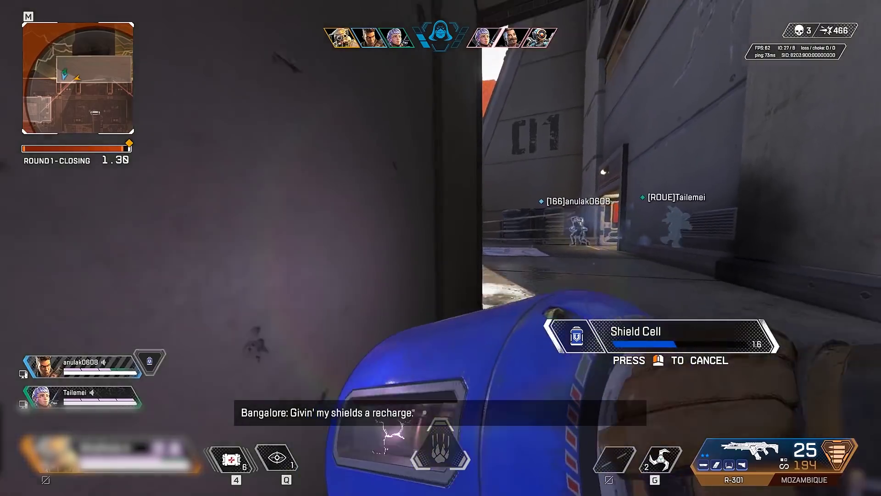
{"action": "key", "text": "Tab"}
{"action": "key", "text": "Tab"}
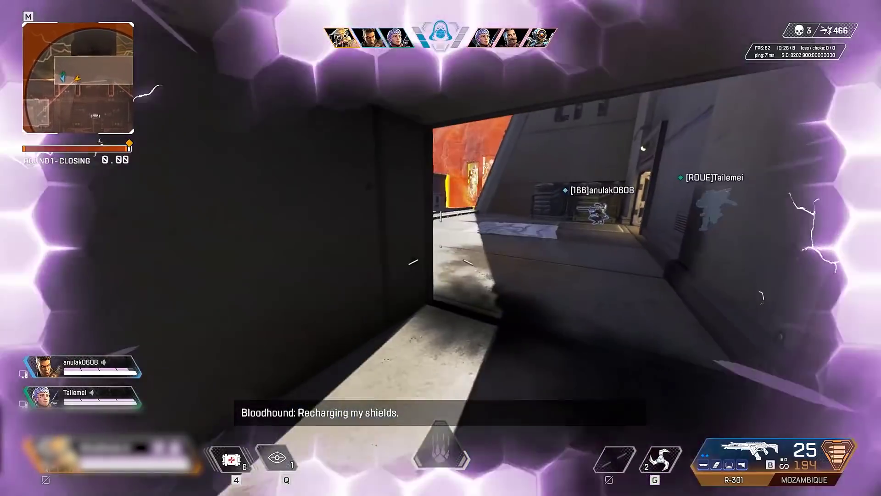
Aim down sights and fire, reload, sprint out, and fire toward the Maintenance Facility.
{"action": "right_click", "coordinate": [440, 248]}
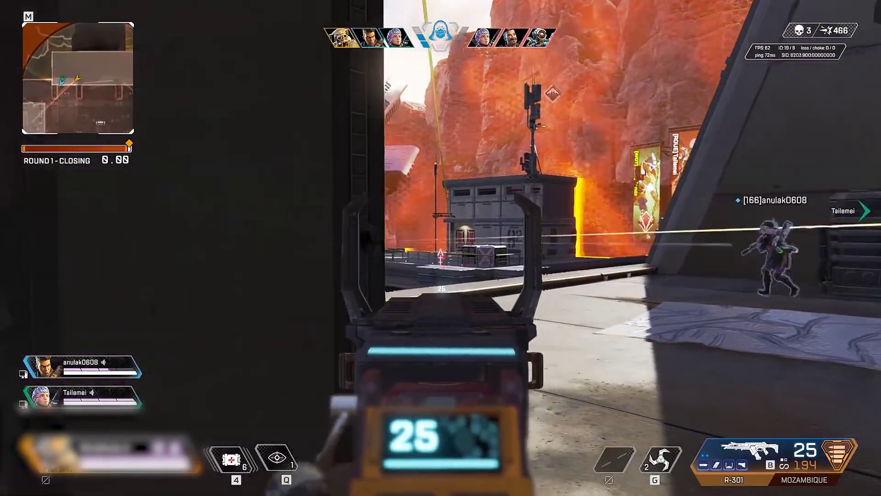
{"action": "left_click", "coordinate": [440, 248]}
{"action": "left_click", "coordinate": [441, 248]}
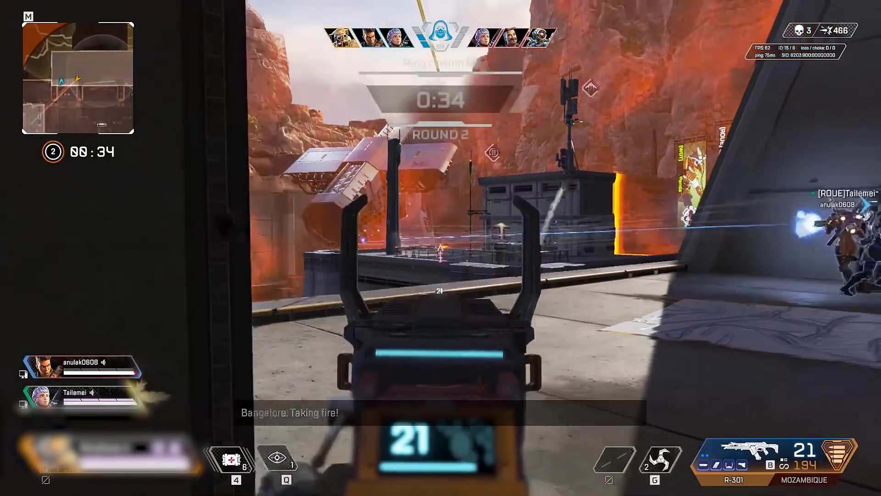
{"action": "key", "text": "r"}
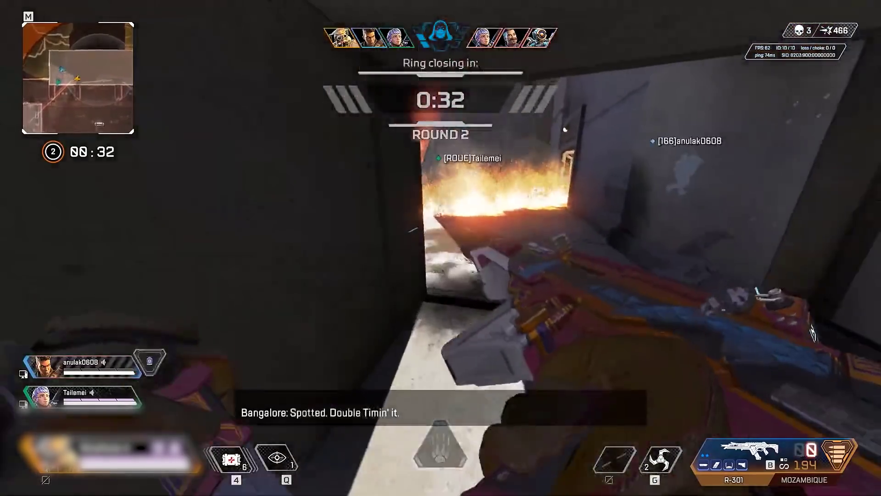
{"action": "right_click", "coordinate": [441, 248]}
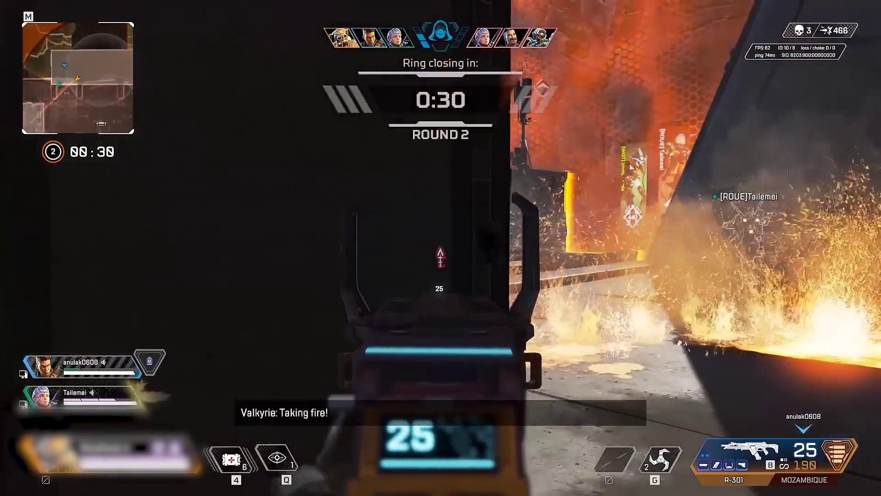
{"action": "key", "text": "shift"}
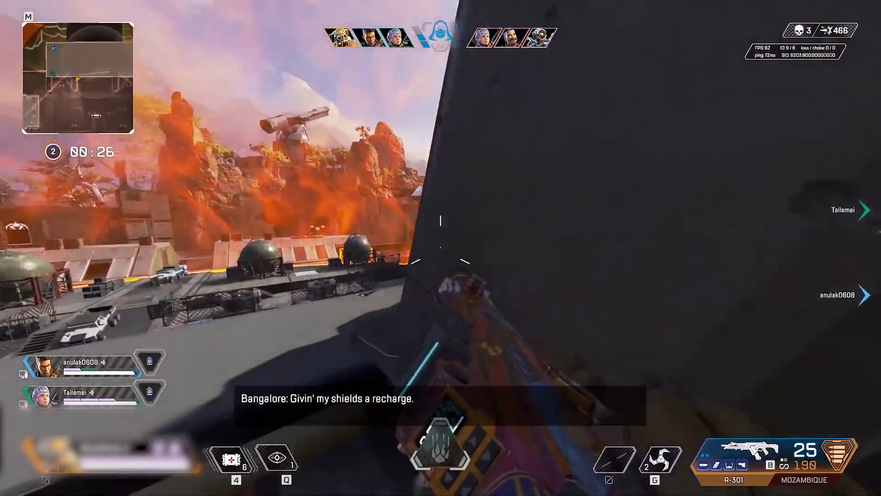
{"action": "right_click", "coordinate": [440, 248]}
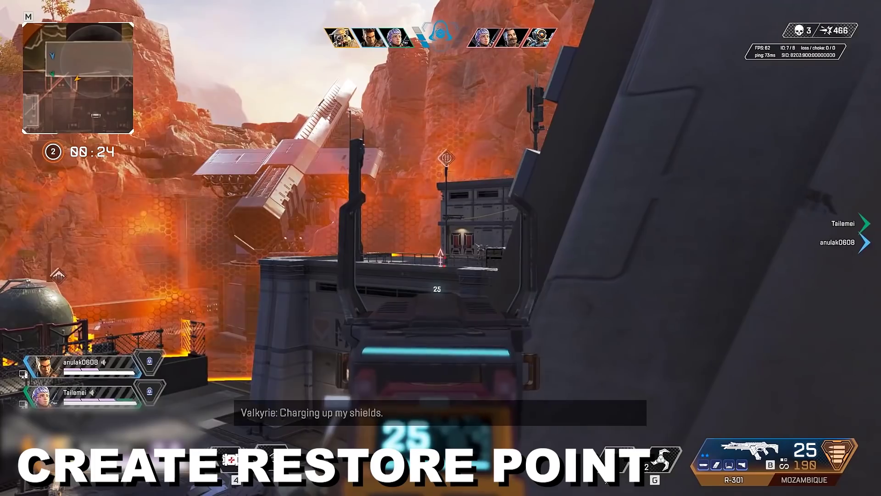
{"action": "left_click_drag", "start_coordinate": [441, 248], "coordinate": [441, 248]}
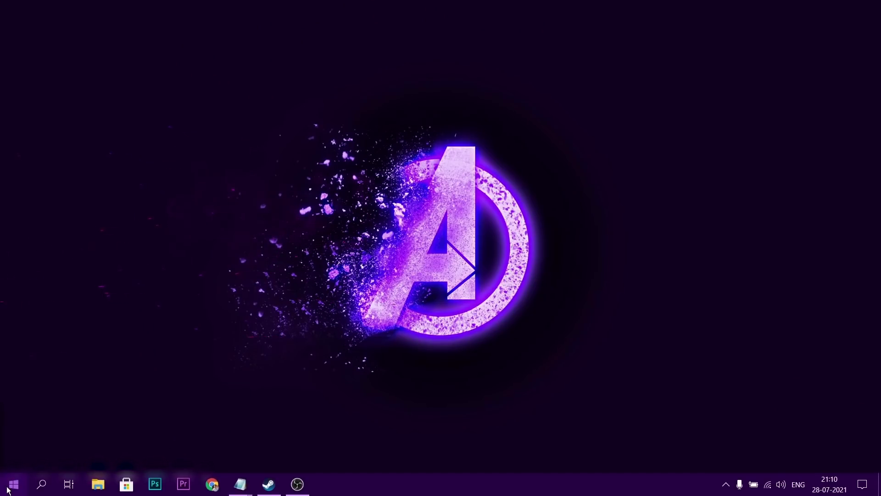
Search 'creat' from Start and create a restore point for the C: drive.
{"action": "left_click", "coordinate": [12, 484]}
{"action": "type", "text": "create re"}
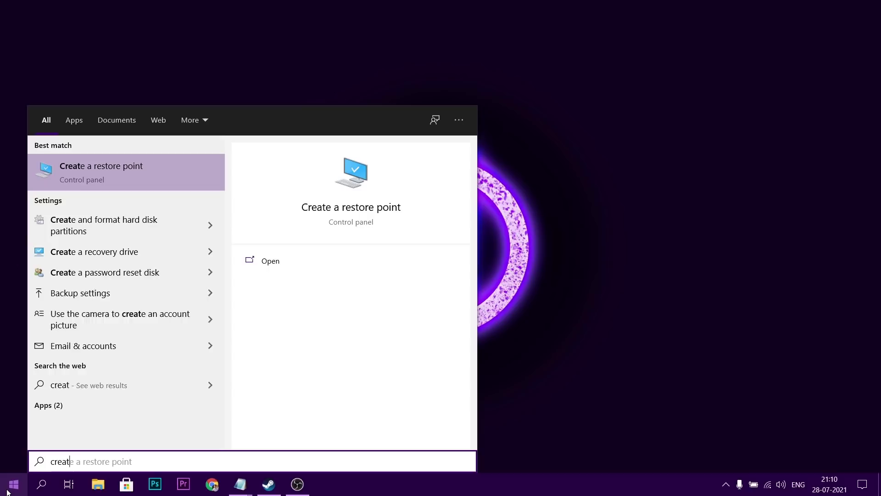
{"action": "left_click", "coordinate": [145, 172]}
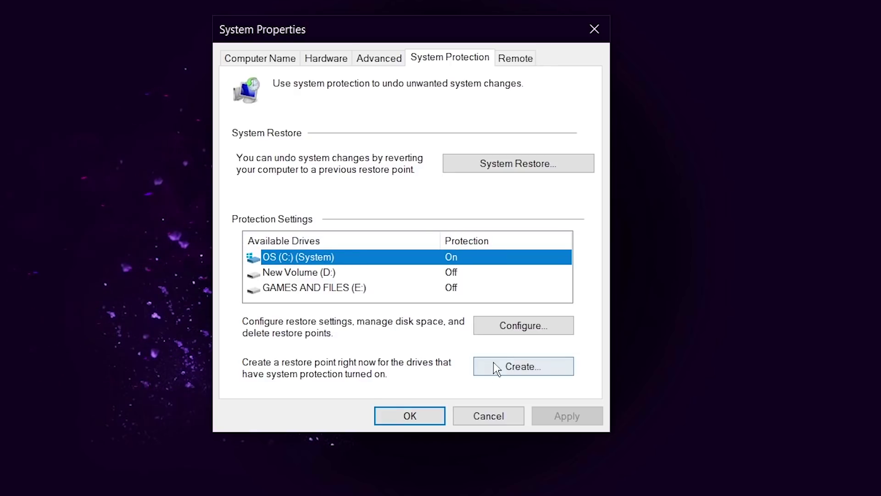
{"action": "left_click", "coordinate": [507, 366]}
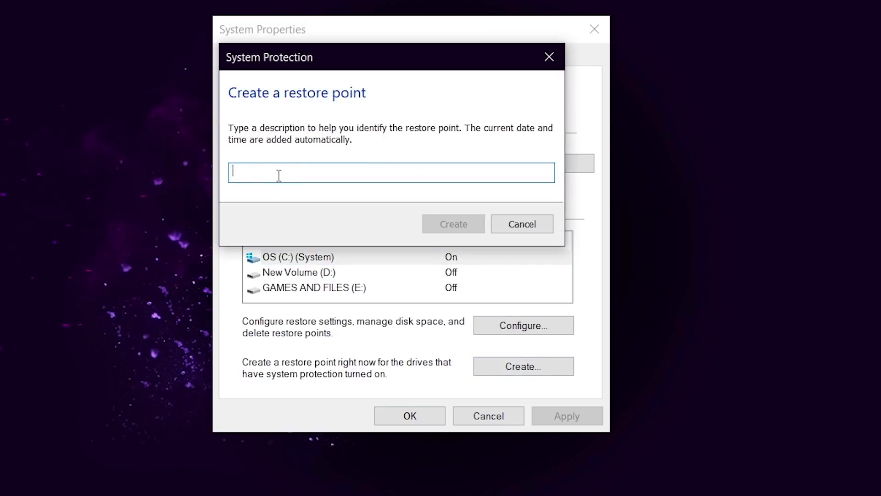
{"action": "left_click", "coordinate": [469, 223]}
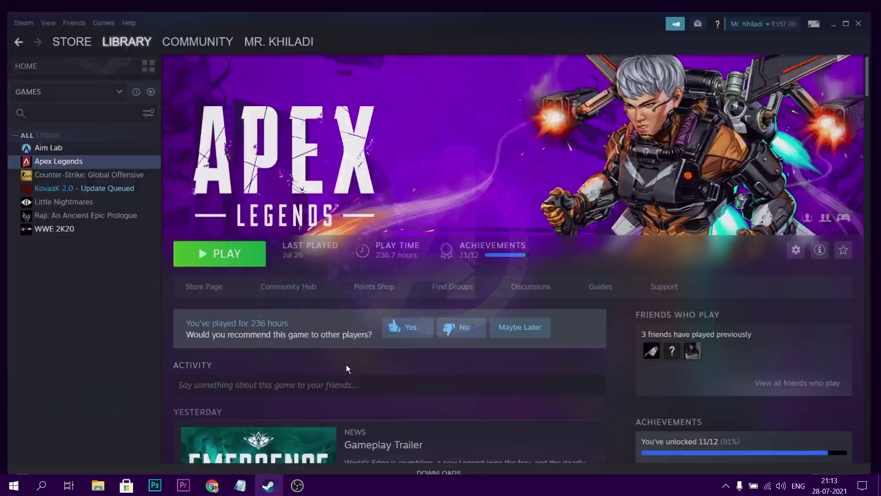
Browse Apex Legends' local files from its Steam Properties to open the install folder.
{"action": "right_click", "coordinate": [76, 158]}
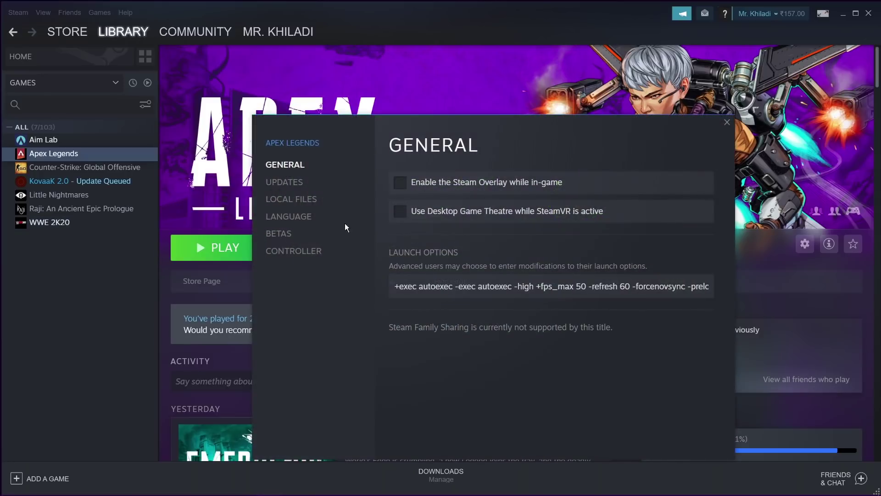
{"action": "left_click", "coordinate": [298, 202]}
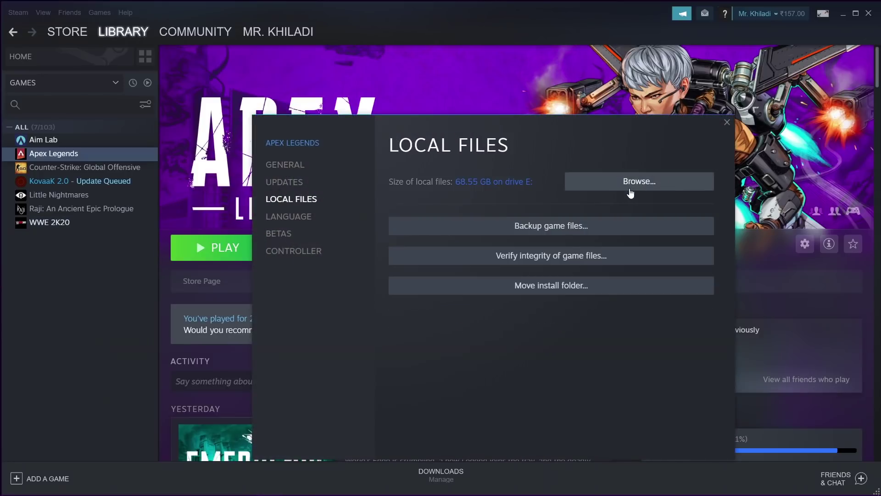
{"action": "left_click", "coordinate": [631, 193]}
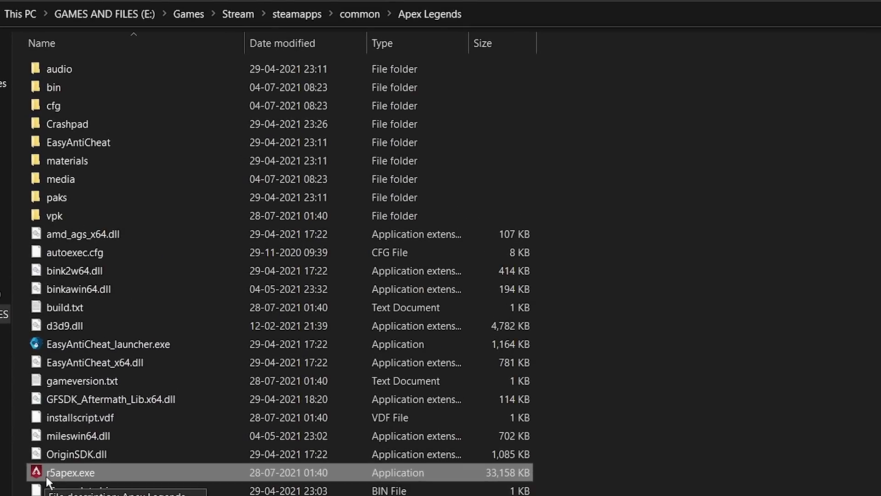
In r5apex.exe's Compatibility tab, select Windows 7 mode and disable fullscreen optimizations.
{"action": "right_click", "coordinate": [60, 477]}
{"action": "left_click", "coordinate": [95, 463]}
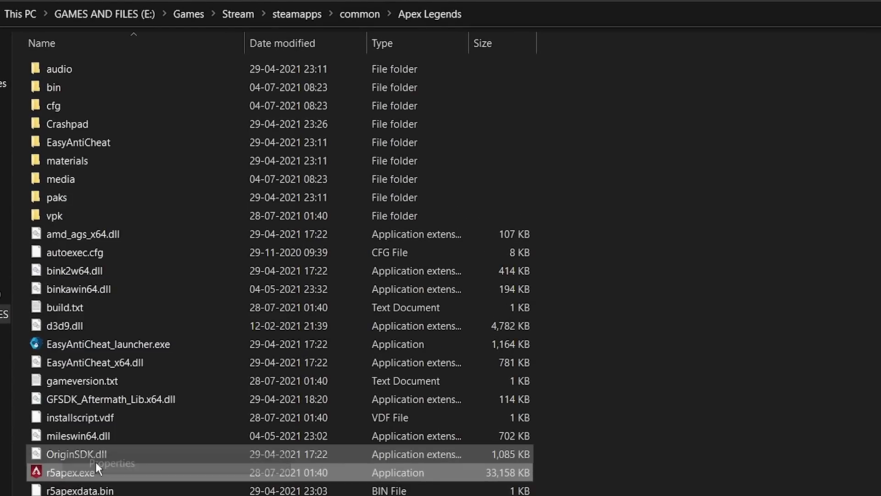
{"action": "left_click_drag", "start_coordinate": [274, 195], "coordinate": [437, 98]}
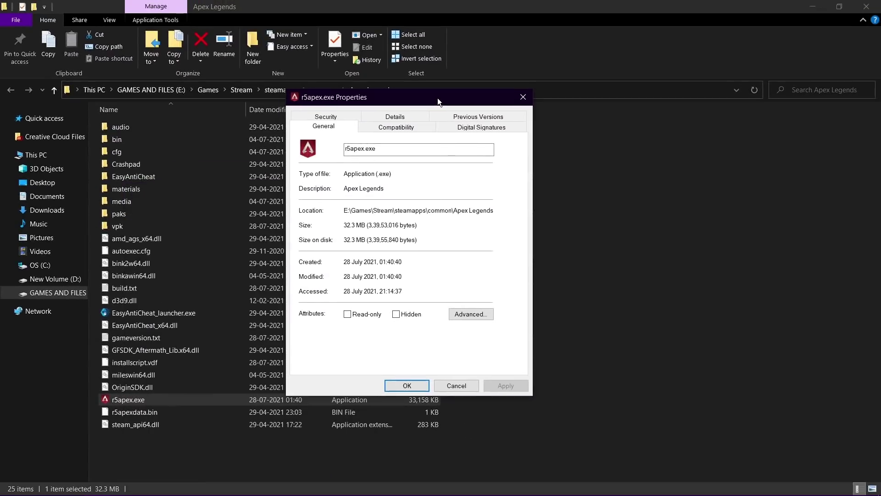
{"action": "left_click", "coordinate": [396, 129]}
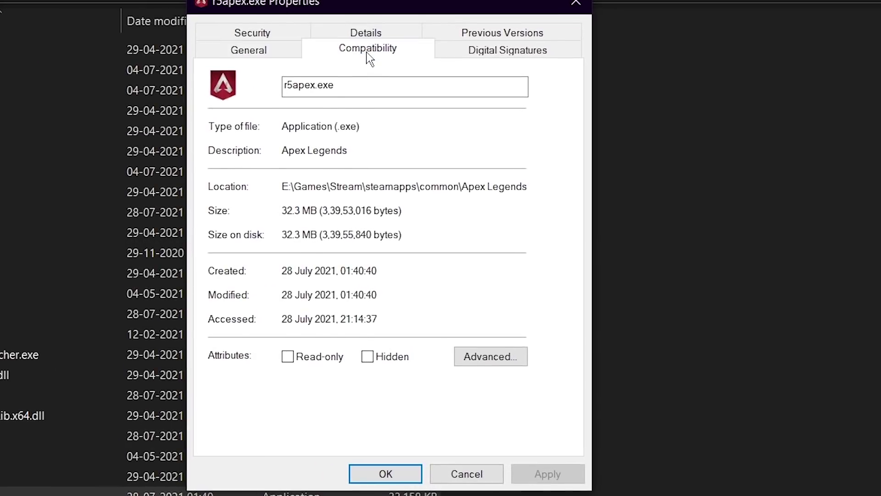
{"action": "left_click", "coordinate": [227, 177]}
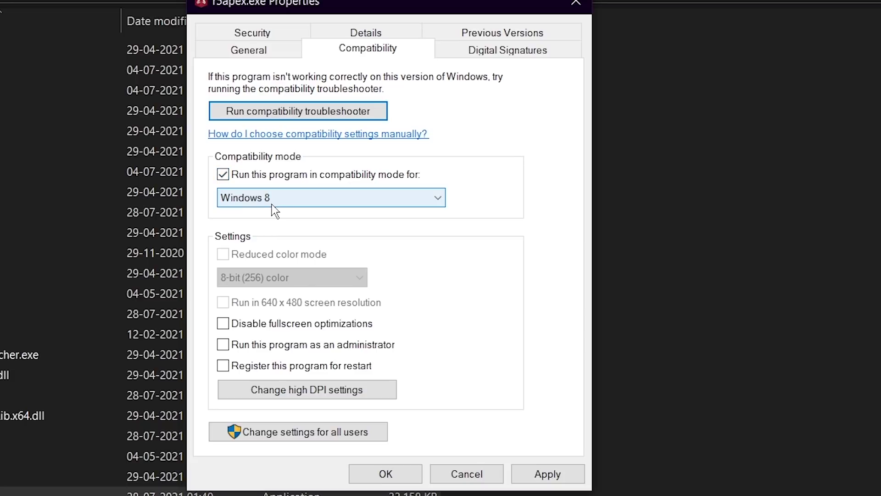
{"action": "left_click", "coordinate": [288, 203]}
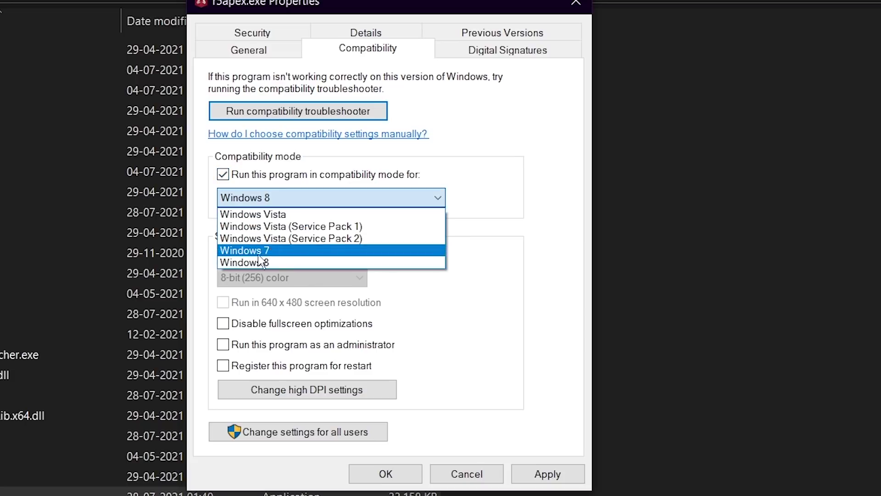
{"action": "left_click", "coordinate": [252, 252]}
{"action": "left_click", "coordinate": [223, 323]}
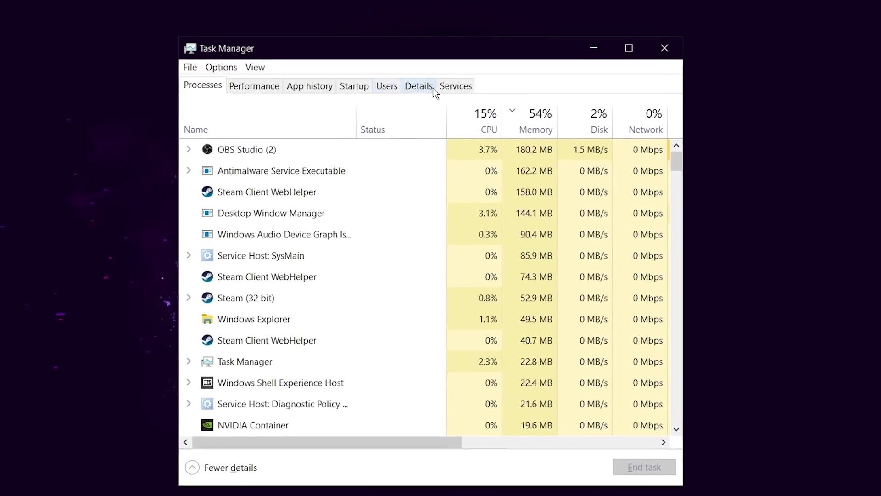
Find steam.exe in the Details tab and open its Set affinity dialog.
{"action": "left_click", "coordinate": [427, 86]}
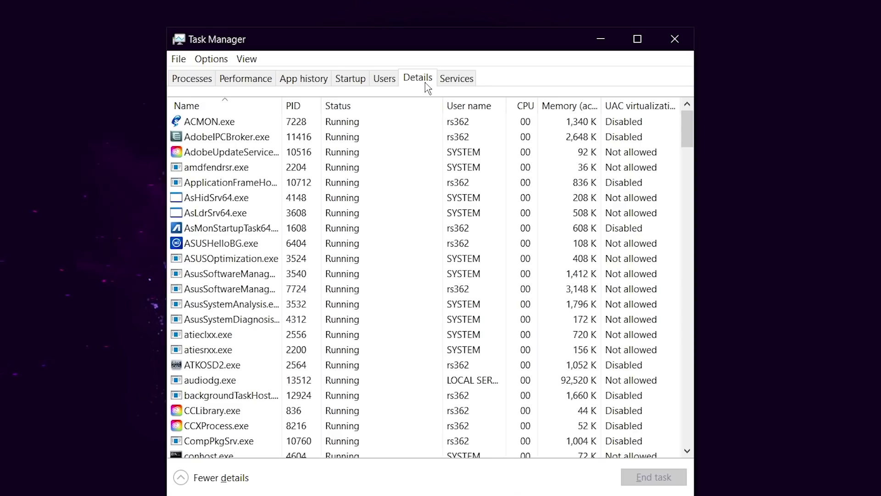
{"action": "scroll", "coordinate": [407, 257], "scroll_direction": "down", "scroll_amount": 13}
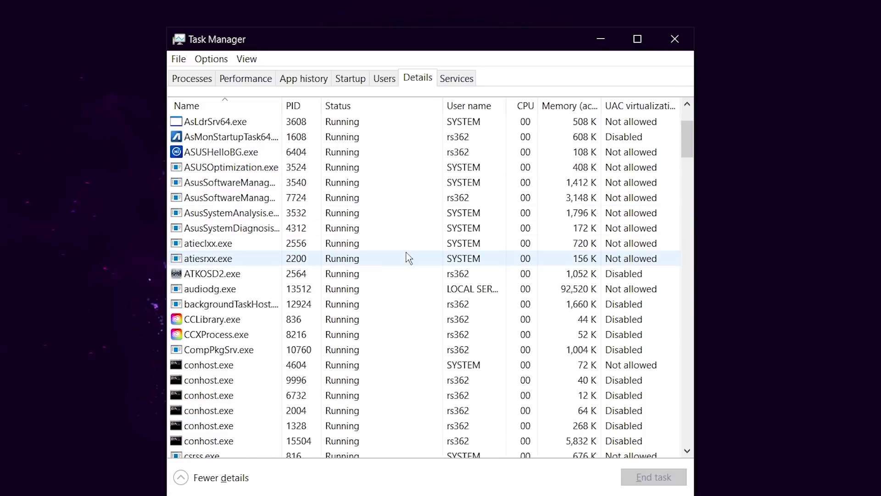
{"action": "scroll", "coordinate": [383, 297], "scroll_direction": "down", "scroll_amount": 11}
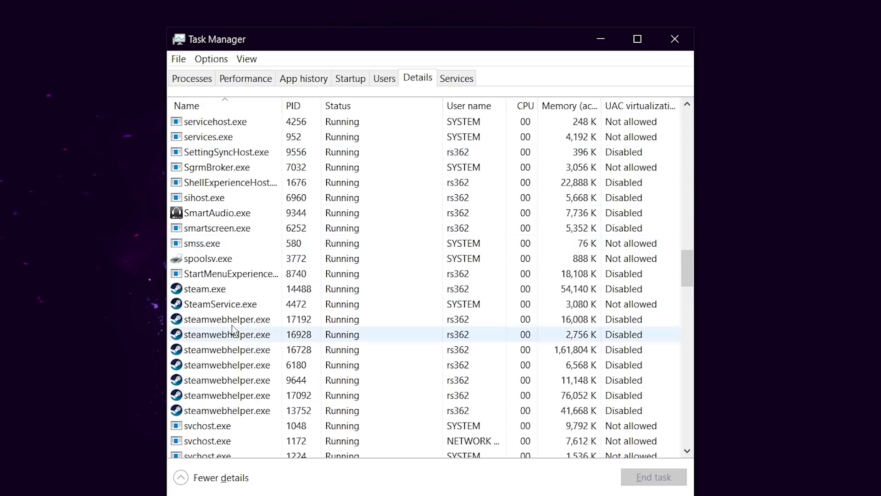
{"action": "left_click", "coordinate": [218, 294]}
{"action": "right_click", "coordinate": [200, 289]}
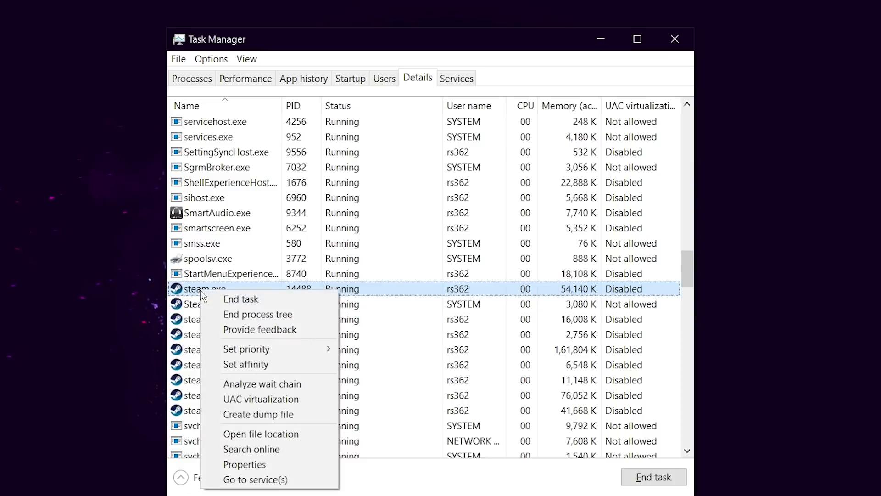
{"action": "left_click", "coordinate": [241, 367]}
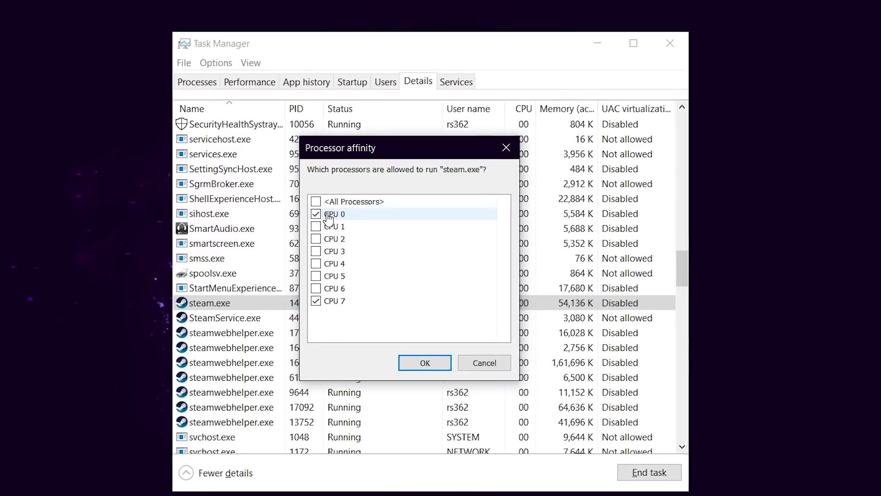
Apply the CPU 0/CPU 7 affinity, close Task Manager, and dismiss the Gameplay Trailer popup.
{"action": "left_click", "coordinate": [424, 365]}
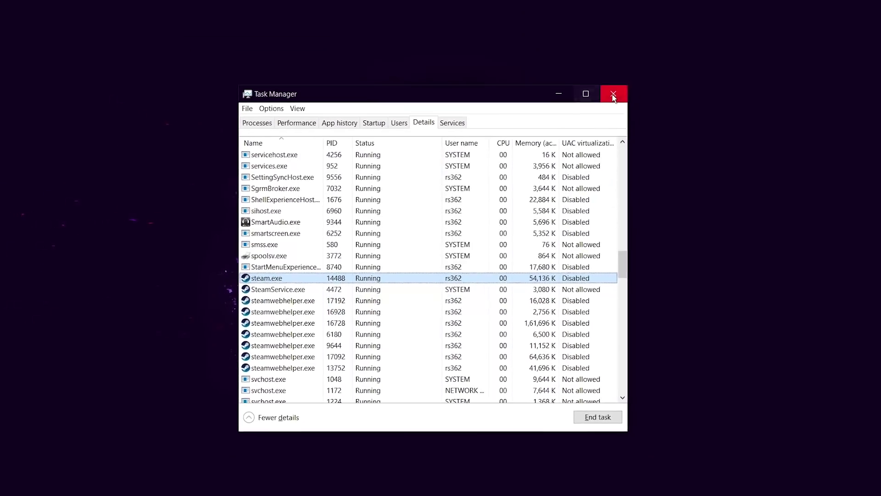
{"action": "left_click", "coordinate": [611, 96]}
{"action": "mouse_move", "coordinate": [297, 484]}
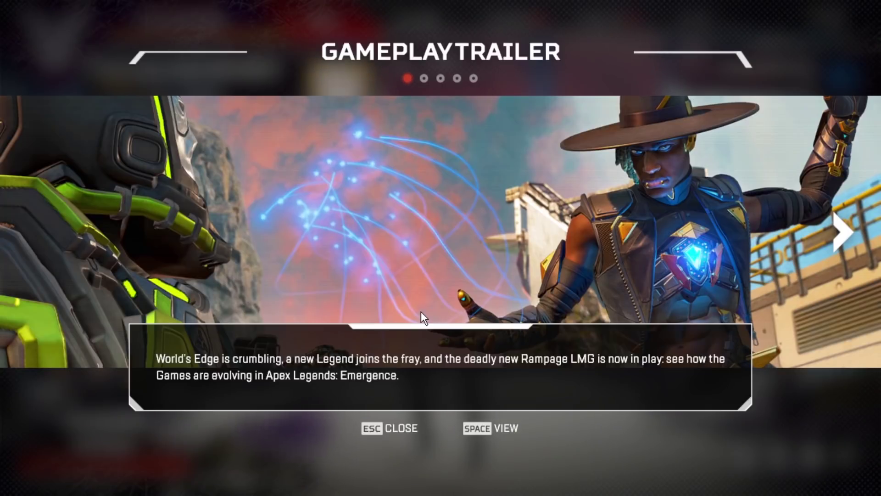
{"action": "left_click", "coordinate": [396, 429]}
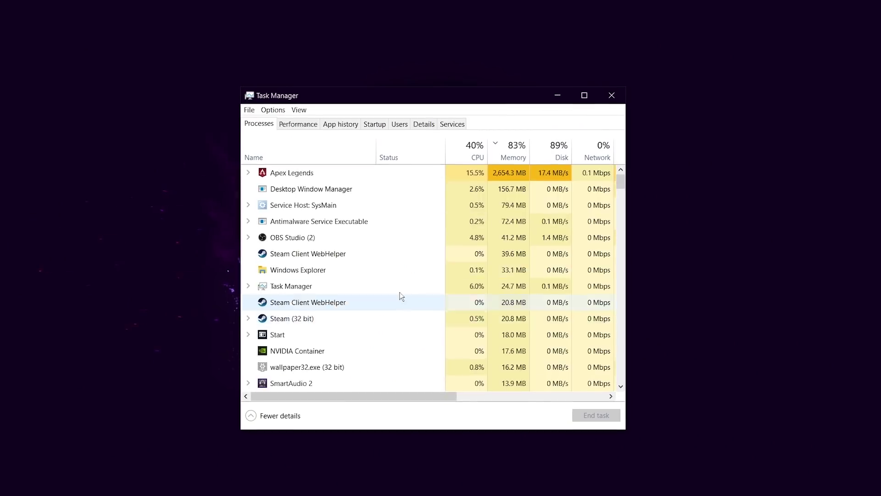
Reset steam.exe's affinity in the Details tab to <All Processors> and confirm with OK.
{"action": "left_click", "coordinate": [422, 116]}
{"action": "scroll", "coordinate": [377, 257], "scroll_direction": "down", "scroll_amount": 15}
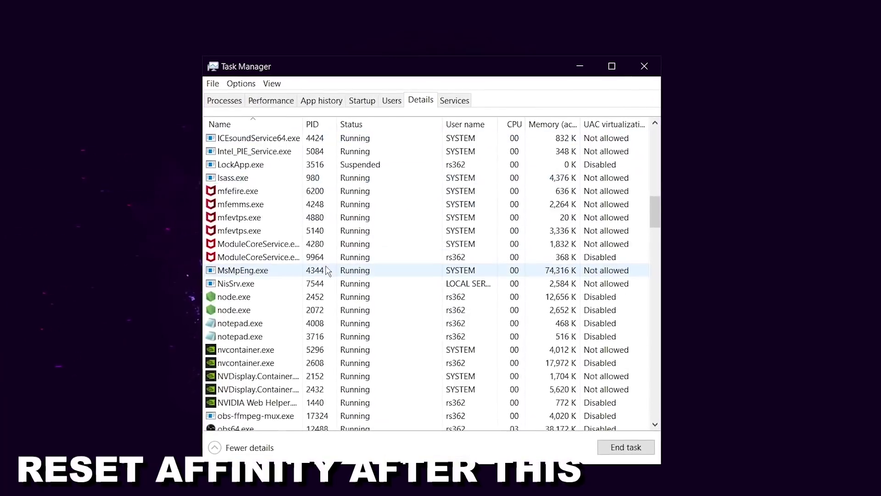
{"action": "scroll", "coordinate": [328, 271], "scroll_direction": "down", "scroll_amount": 12}
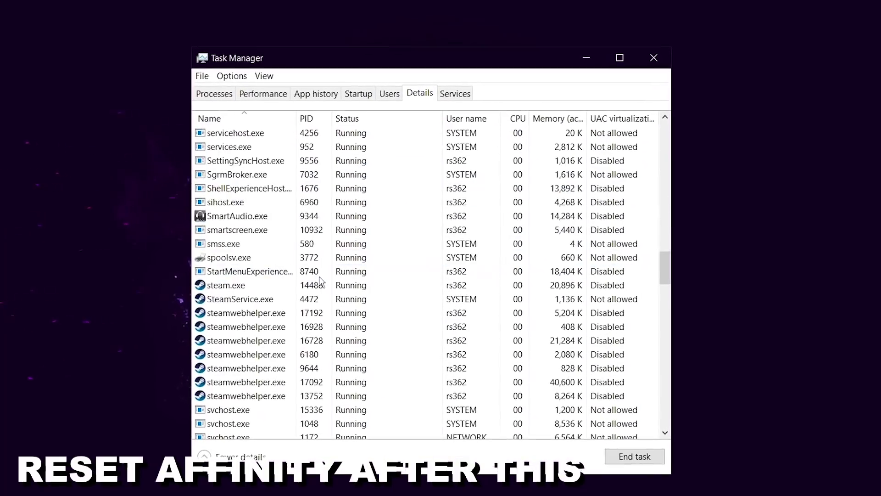
{"action": "left_click", "coordinate": [277, 287]}
{"action": "right_click", "coordinate": [221, 290]}
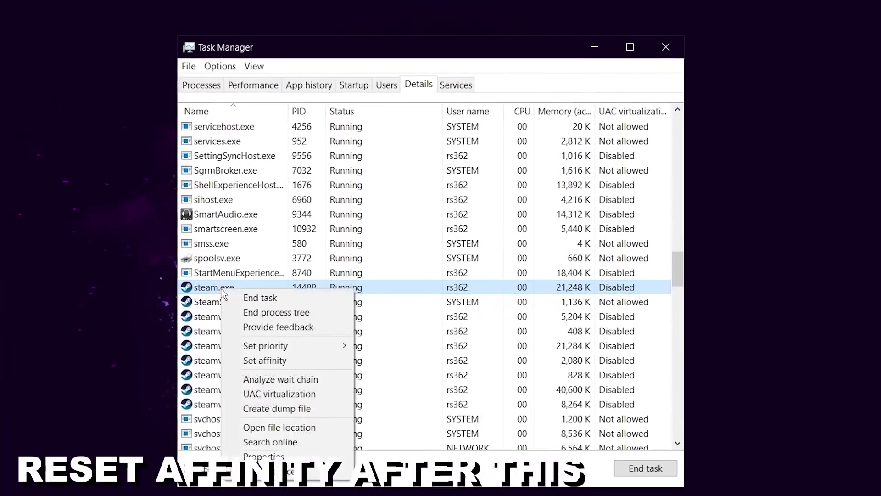
{"action": "left_click", "coordinate": [277, 362]}
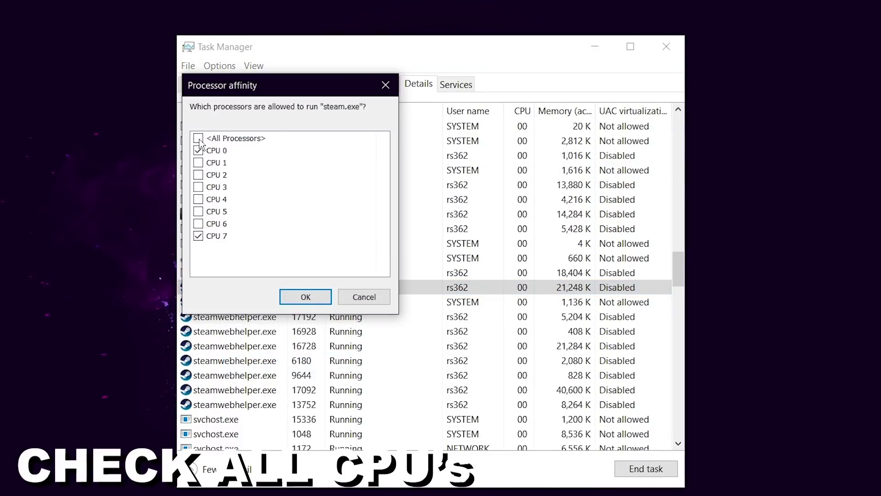
{"action": "left_click", "coordinate": [198, 175]}
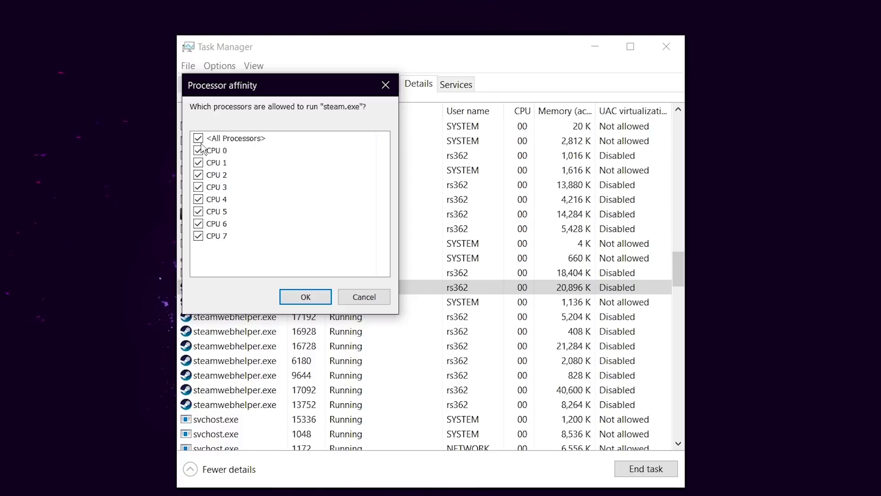
{"action": "left_click", "coordinate": [306, 297]}
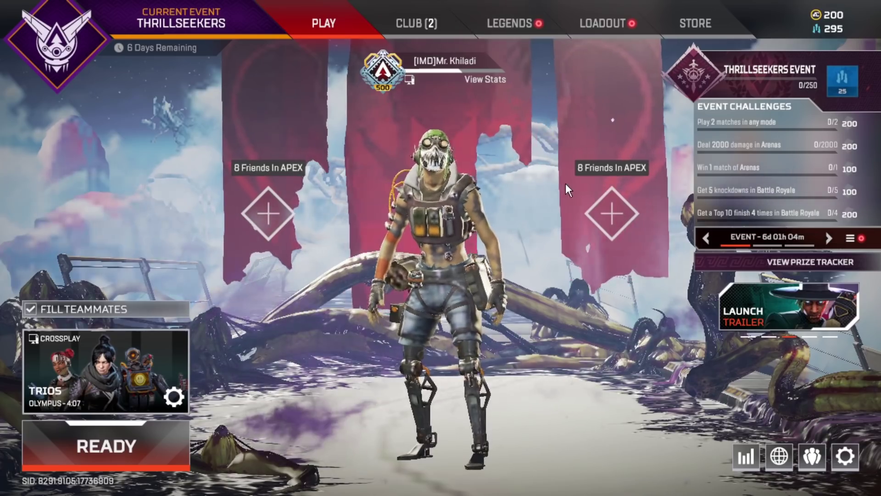
Quit Apex Legends from the lobby menu with Exit to Desktop, confirming YES.
{"action": "key", "text": "Escape"}
{"action": "left_click", "coordinate": [479, 290]}
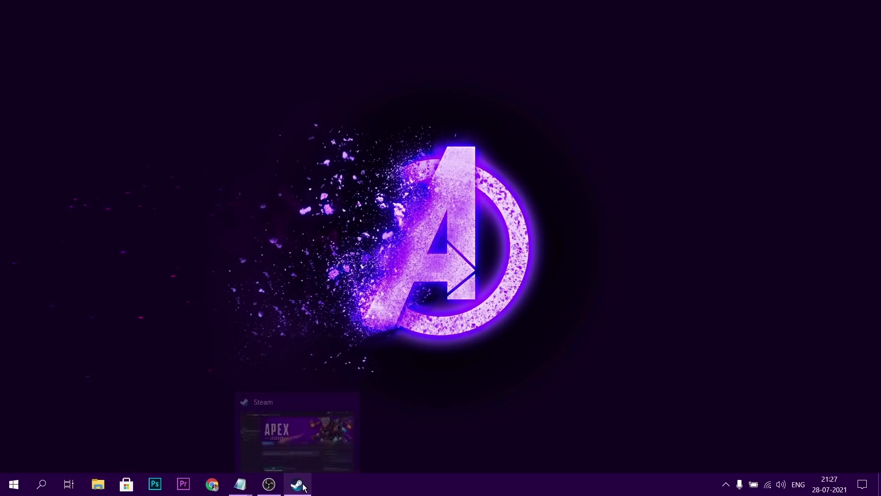
{"action": "left_click", "coordinate": [296, 485]}
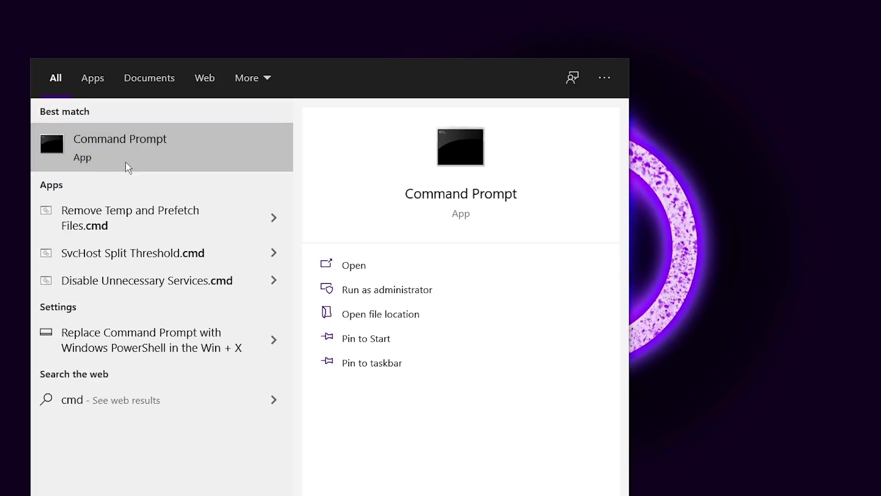
Run ipconfig /flushdns, copied from Notepad, in an administrator Command Prompt, then close it.
{"action": "right_click", "coordinate": [126, 161]}
{"action": "left_click", "coordinate": [146, 181]}
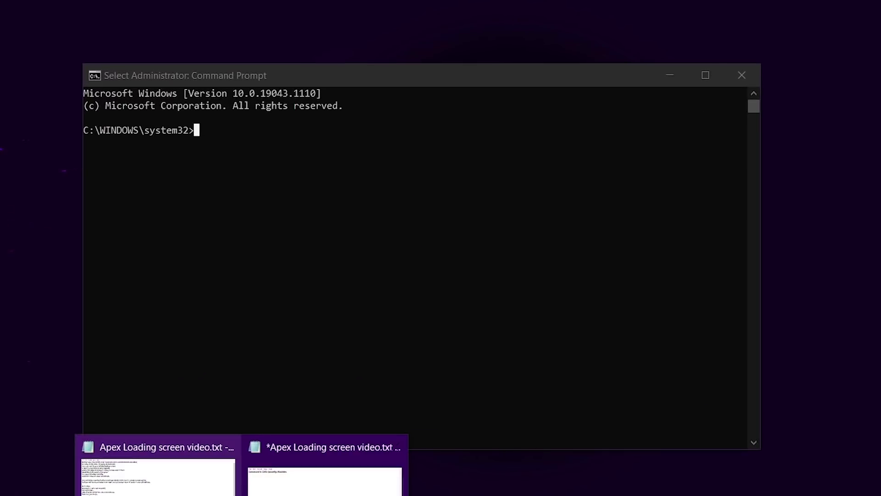
{"action": "left_click", "coordinate": [325, 459]}
{"action": "left_click_drag", "start_coordinate": [264, 103], "coordinate": [36, 106]}
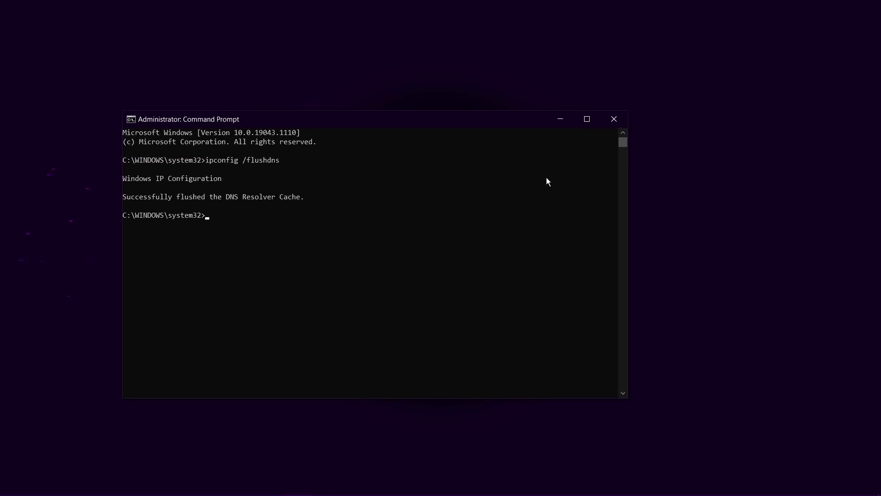
{"action": "left_click", "coordinate": [618, 119]}
Refresh the desktop and select Apex Legends in the Steam library sidebar.
{"action": "right_click", "coordinate": [419, 237]}
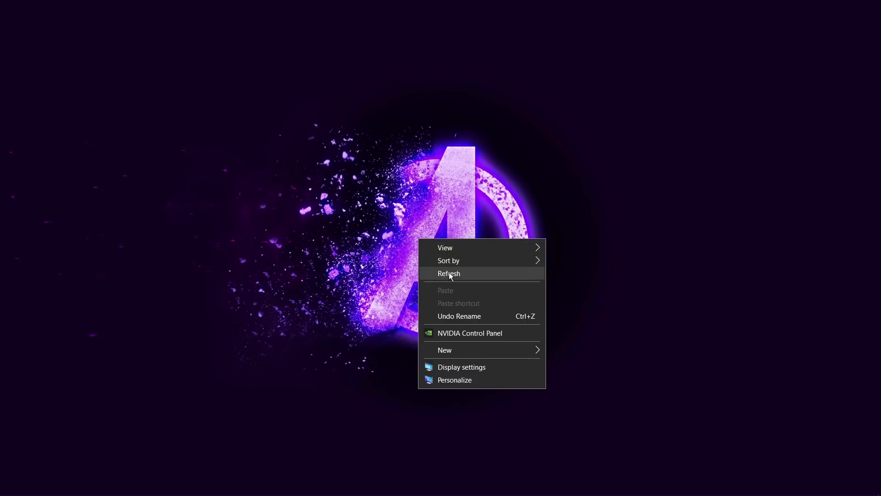
{"action": "left_click", "coordinate": [449, 272]}
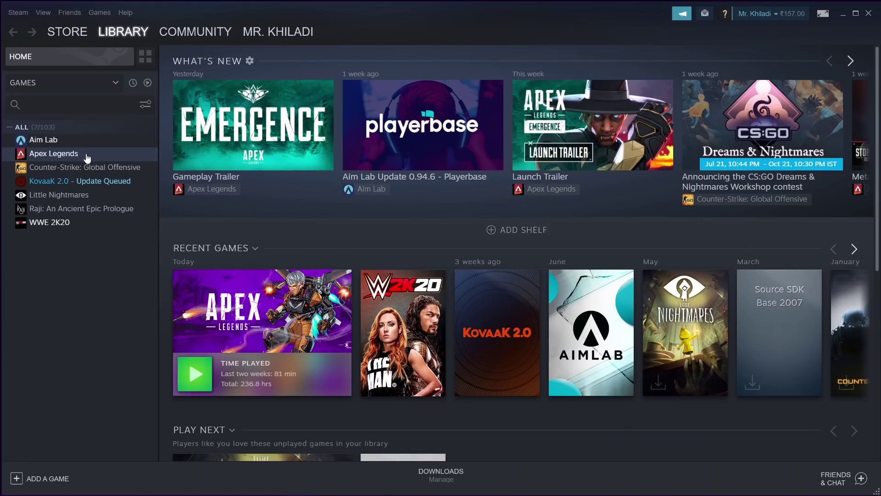
{"action": "left_click", "coordinate": [88, 158]}
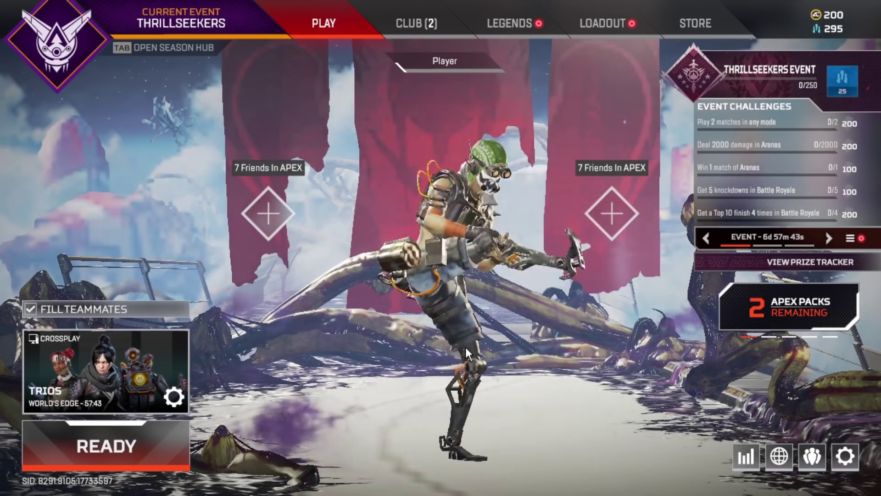
Look at the CLUB page and mode selector, then request Exit to Desktop from the game menu.
{"action": "left_click", "coordinate": [409, 18]}
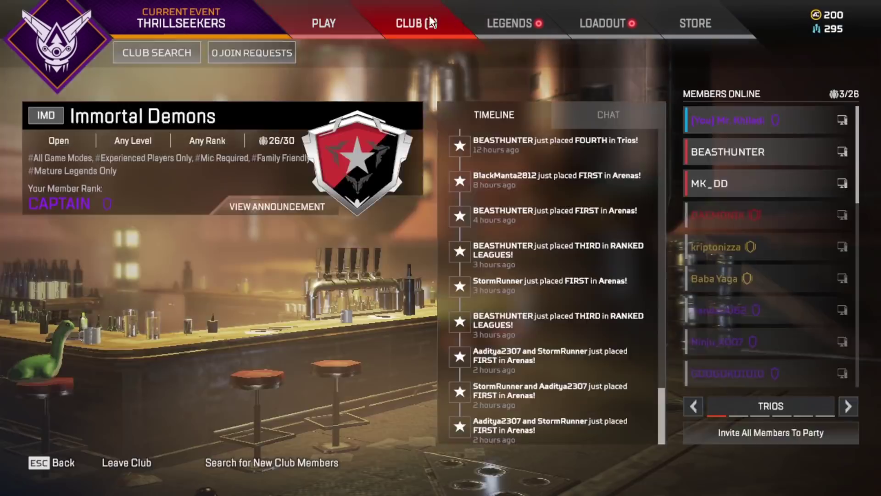
{"action": "left_click", "coordinate": [353, 17]}
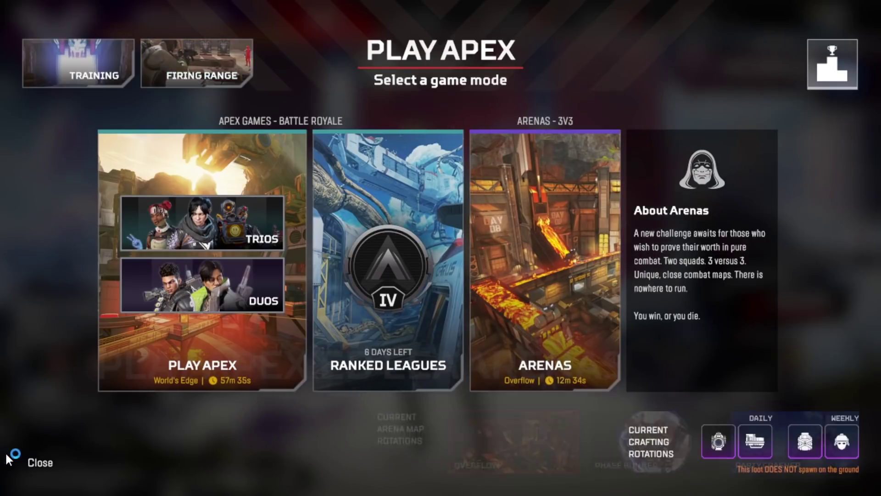
{"action": "left_click", "coordinate": [40, 463]}
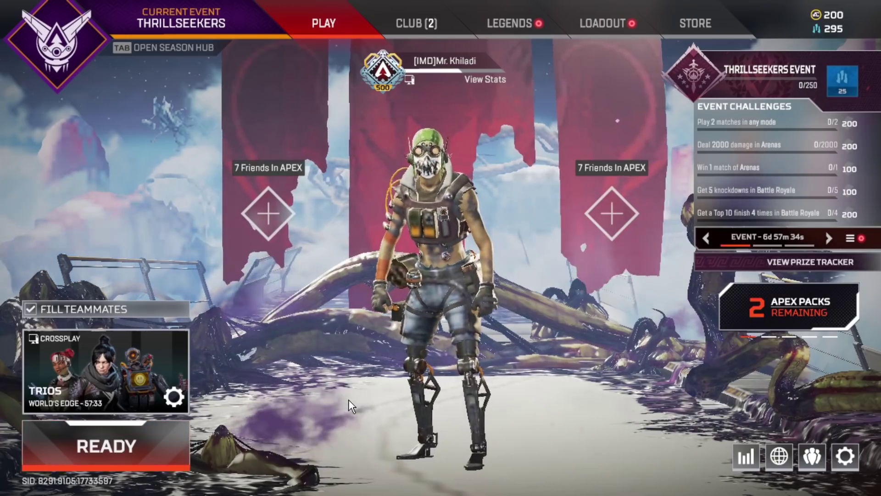
{"action": "left_click", "coordinate": [845, 456]}
{"action": "left_click", "coordinate": [452, 285]}
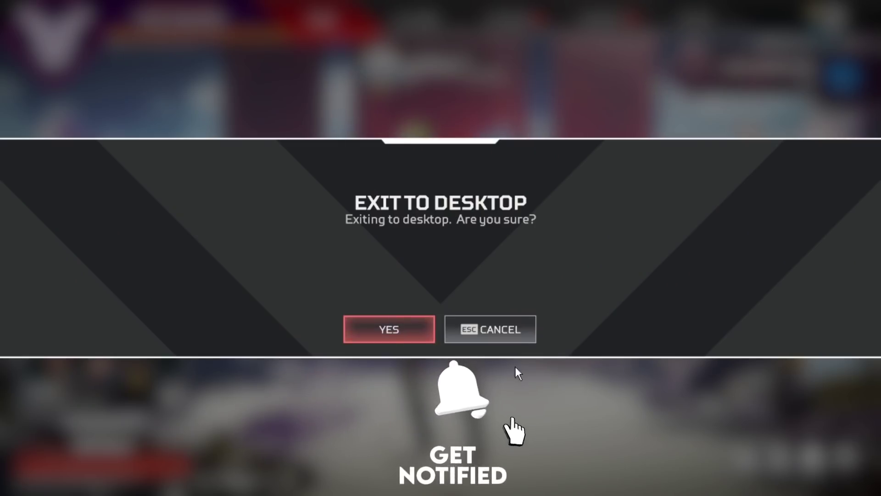